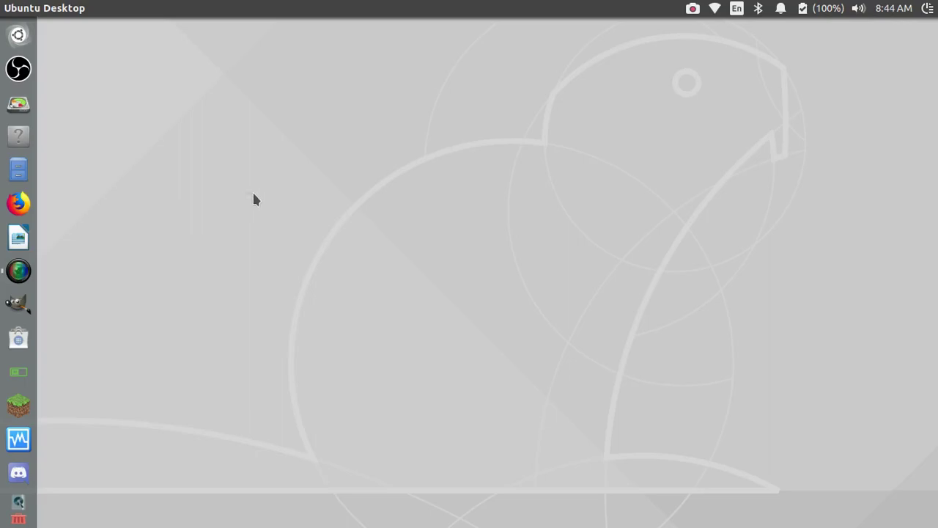
{"action": "left_click_drag", "start_coordinate": [248, 192], "coordinate": [639, 385]}
{"action": "left_click_drag", "start_coordinate": [794, 354], "coordinate": [288, 76]}
{"action": "left_click_drag", "start_coordinate": [210, 48], "coordinate": [669, 457]}
{"action": "mouse_move", "coordinate": [777, 437]}
{"action": "left_mouse_down"}
{"action": "mouse_move", "coordinate": [195, 38]}
{"action": "mouse_move", "coordinate": [559, 467]}
{"action": "left_mouse_up"}
{"action": "left_click_drag", "start_coordinate": [758, 492], "coordinate": [329, 114]}
{"action": "left_click_drag", "start_coordinate": [748, 409], "coordinate": [285, 47]}
{"action": "left_click_drag", "start_coordinate": [224, 187], "coordinate": [389, 426]}
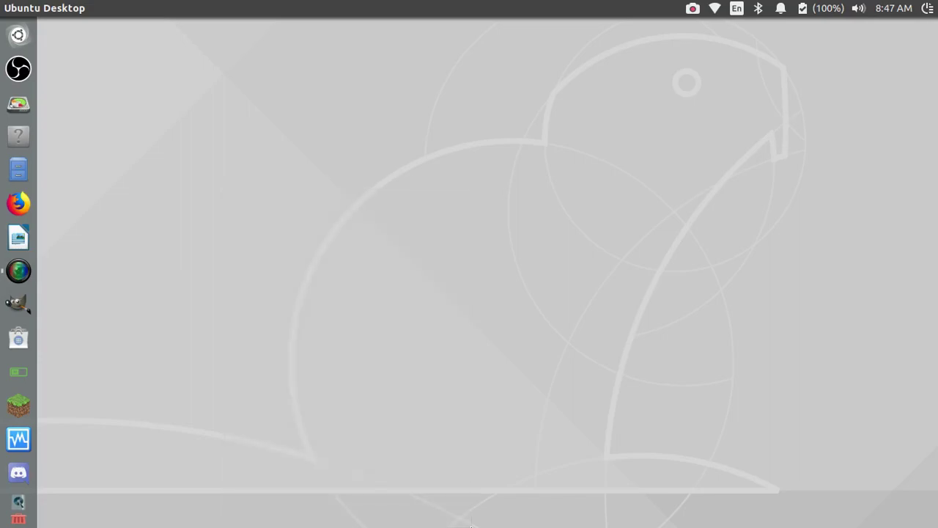